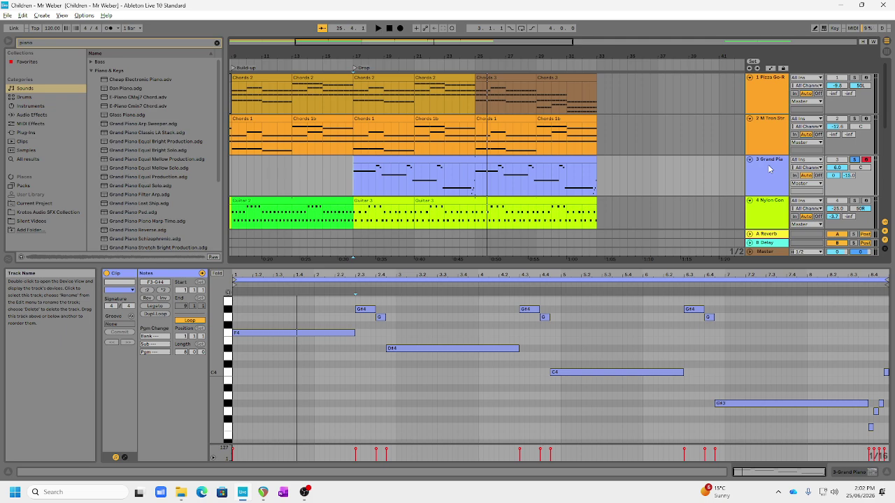
- Show the B-Delay send automation on the Grand Piano track and try out its send level
{"action": "right_click", "coordinate": [833, 176]}
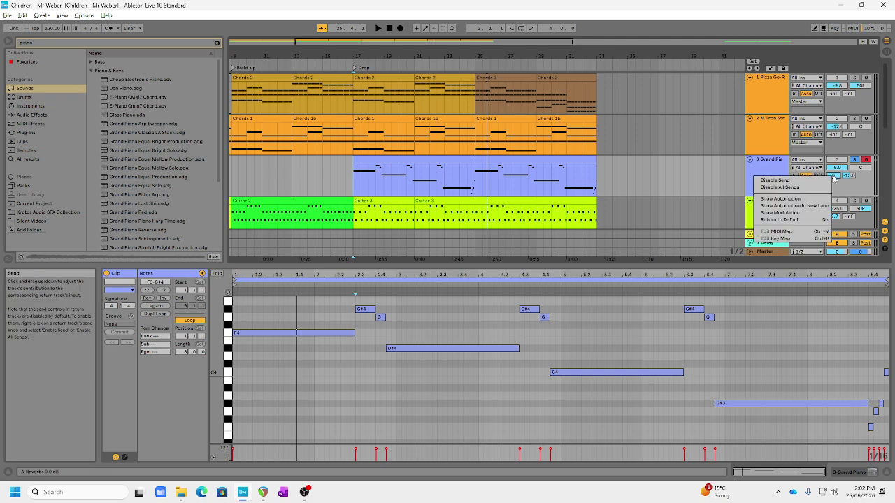
{"action": "right_click", "coordinate": [847, 178]}
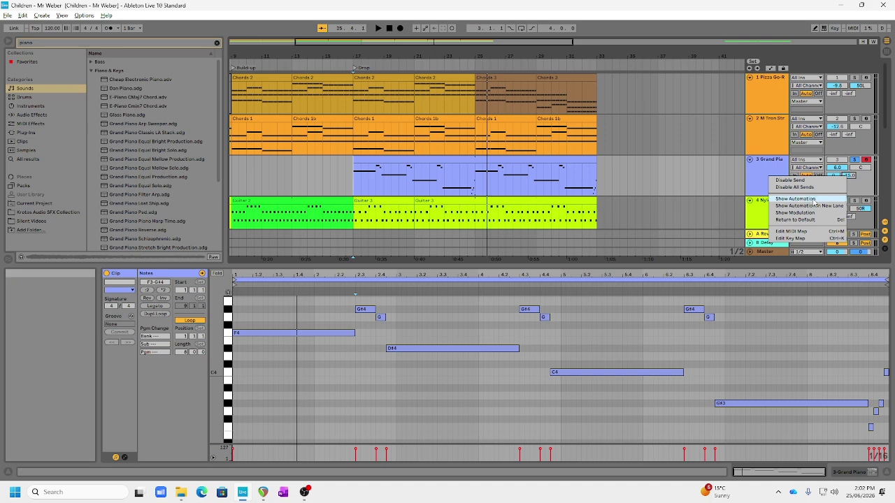
{"action": "left_click", "coordinate": [815, 201]}
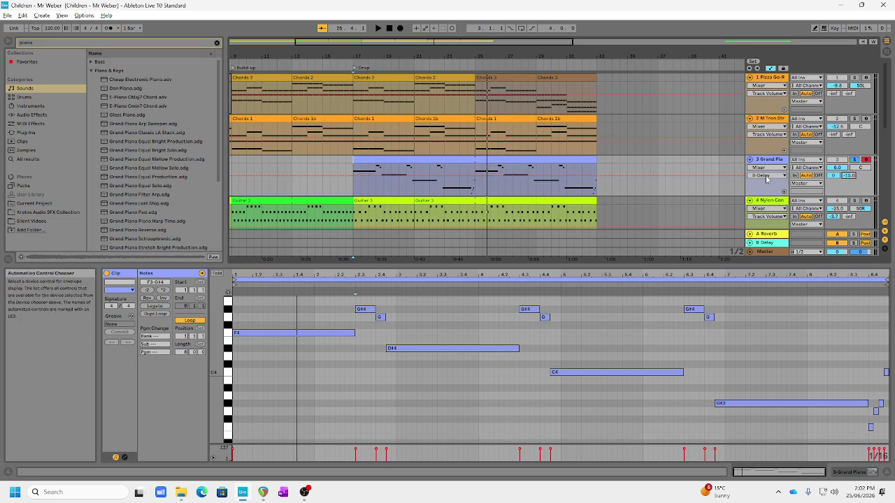
{"action": "left_click", "coordinate": [783, 176]}
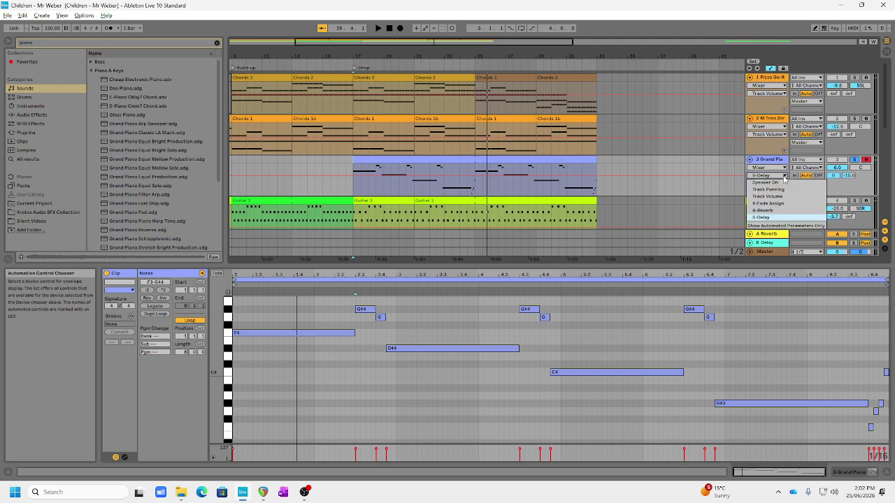
{"action": "left_click", "coordinate": [763, 218]}
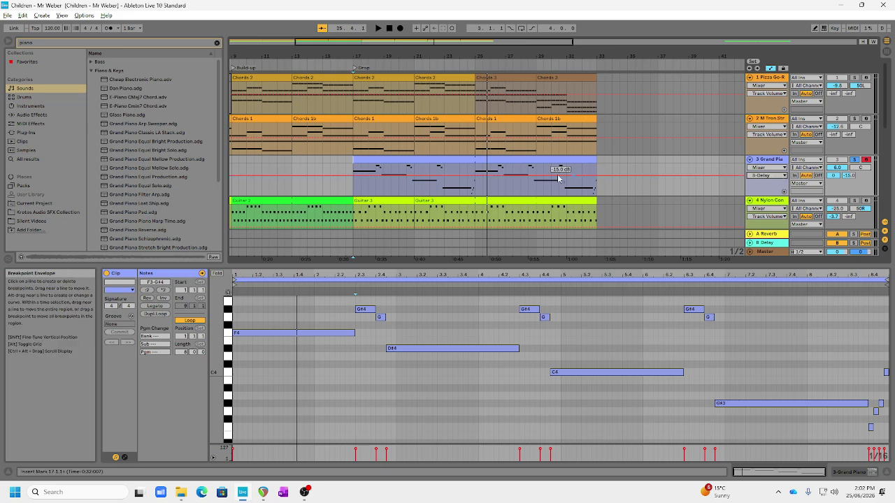
{"action": "left_click", "coordinate": [777, 175]}
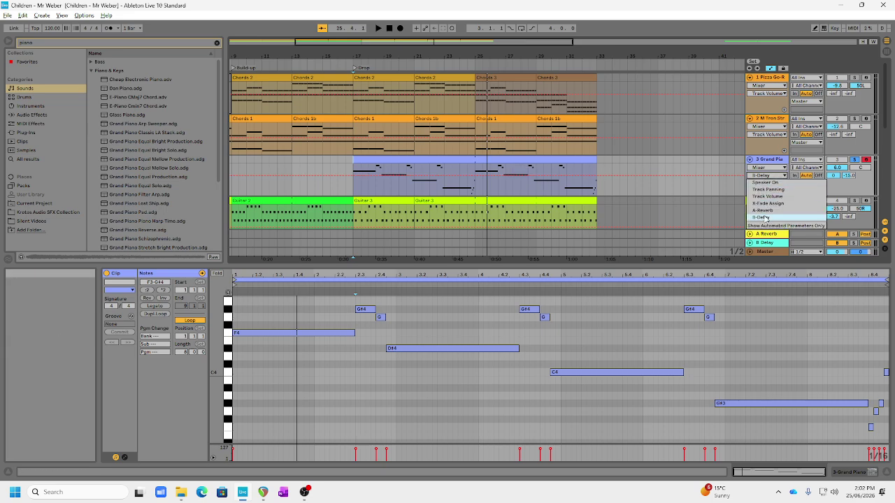
{"action": "left_click", "coordinate": [766, 217]}
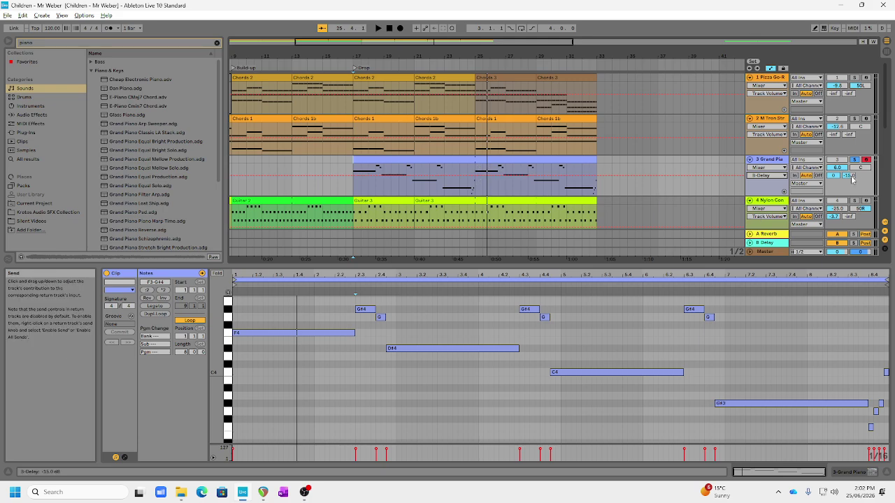
{"action": "left_click", "coordinate": [851, 179]}
{"action": "left_click_drag", "start_coordinate": [851, 179], "coordinate": [851, 189]}
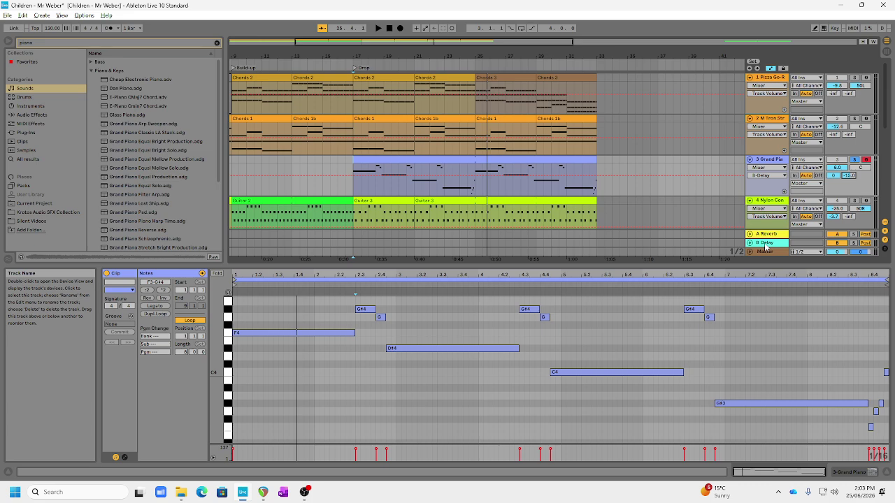
- Raise the Delay device's feedback on the B Delay return to 83% while playing the arrangement
{"action": "left_click", "coordinate": [765, 246]}
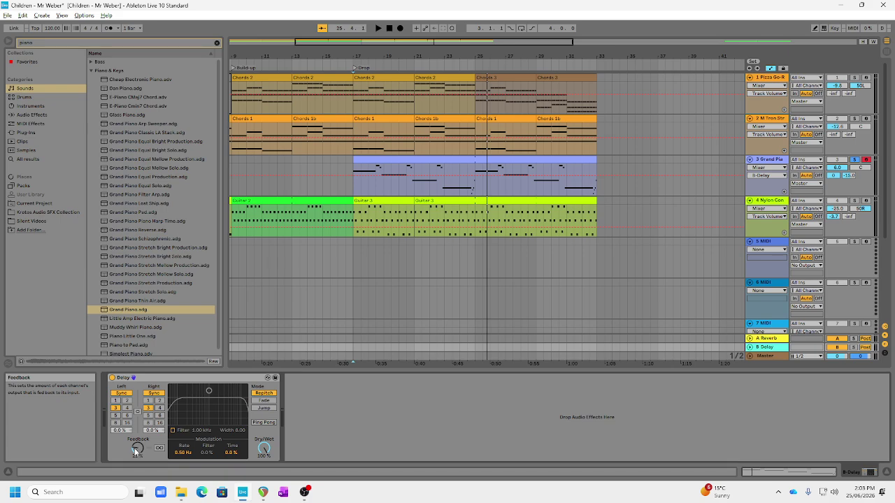
{"action": "key", "text": "space"}
{"action": "left_click_drag", "start_coordinate": [138, 450], "coordinate": [138, 418]}
{"action": "scroll", "coordinate": [140, 450], "scroll_direction": "up", "scroll_amount": 5}
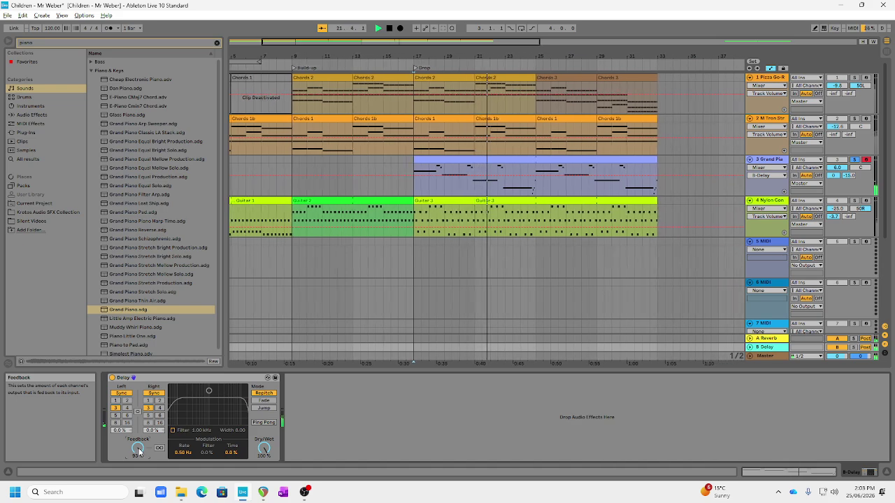
{"action": "scroll", "coordinate": [139, 450], "scroll_direction": "down", "scroll_amount": 9}
{"action": "scroll", "coordinate": [139, 449], "scroll_direction": "down", "scroll_amount": 1}
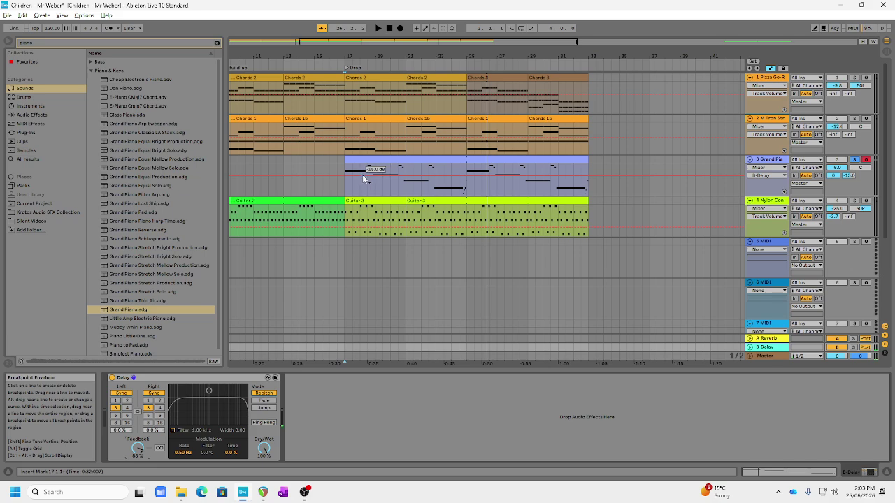
- Lower the Grand Piano track's delay send to about -24.8 dB and play from the Drop marker
{"action": "scroll", "coordinate": [362, 175], "scroll_direction": "up", "scroll_amount": 8}
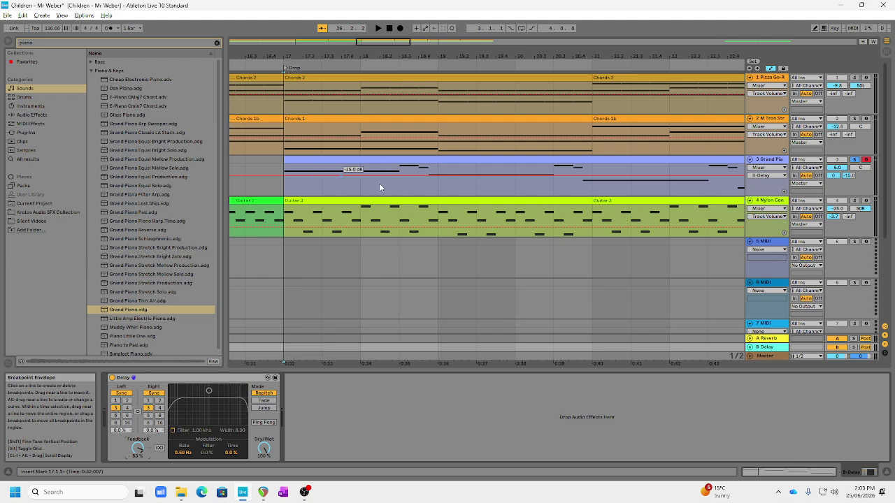
{"action": "left_click_drag", "start_coordinate": [849, 175], "coordinate": [851, 179]}
{"action": "key", "text": "space"}
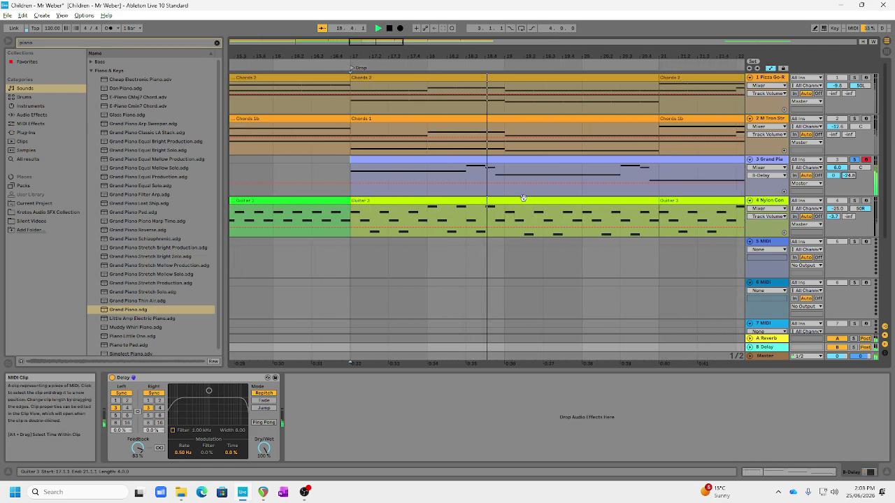
- Add breakpoints raising the Grand Piano's delay send to about -14.3 dB just before bar 19, and play back the rise
{"action": "left_click", "coordinate": [448, 186]}
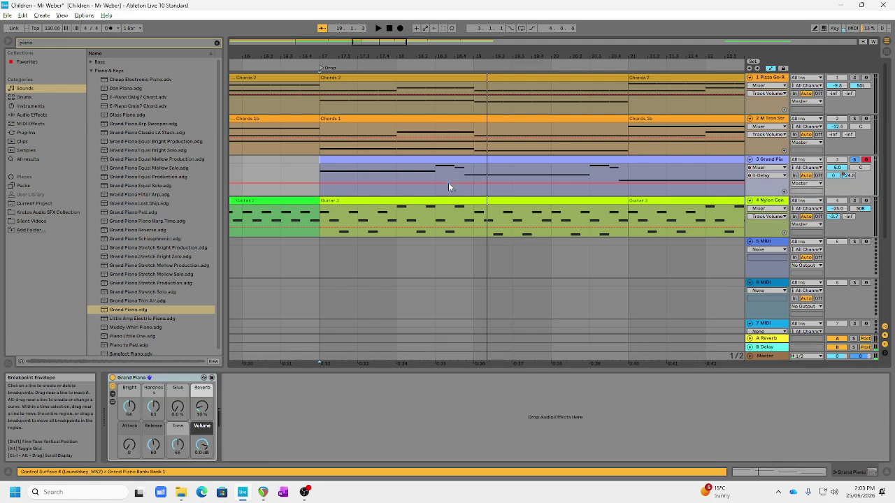
{"action": "mouse_move", "coordinate": [457, 182]}
{"action": "left_mouse_down"}
{"action": "mouse_move", "coordinate": [456, 168]}
{"action": "mouse_move", "coordinate": [456, 176]}
{"action": "left_mouse_up"}
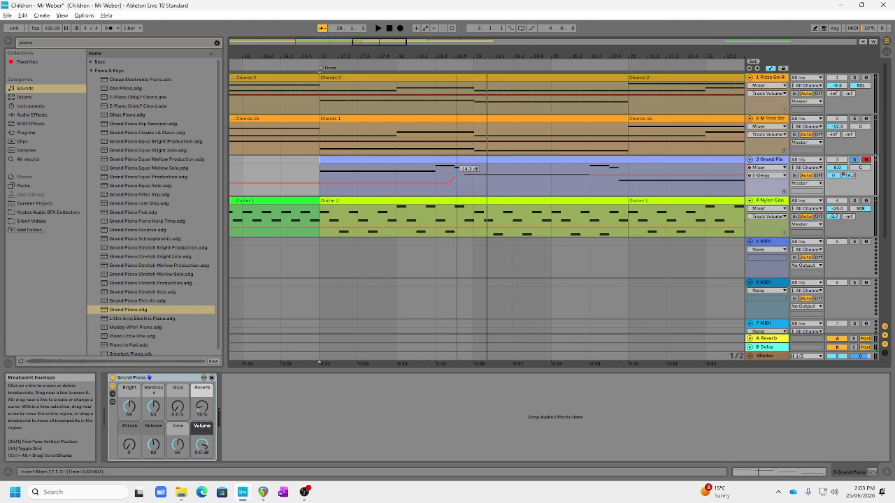
{"action": "key", "text": "space"}
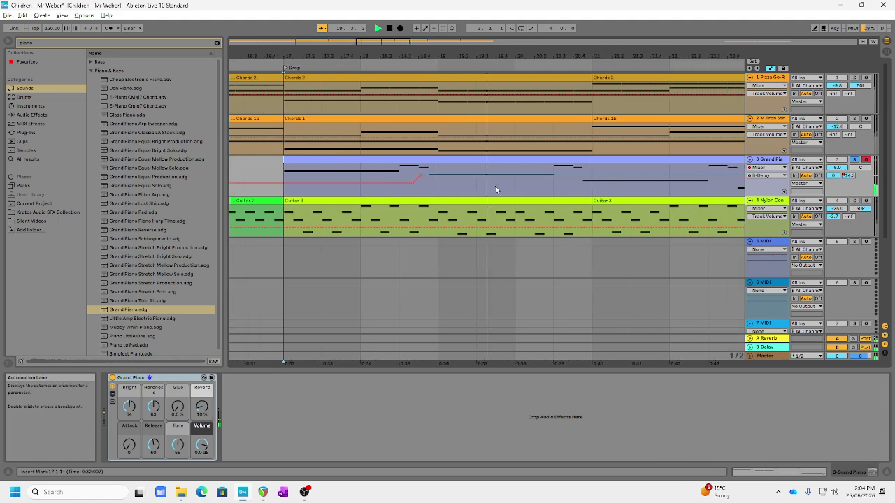
{"action": "key", "text": "space"}
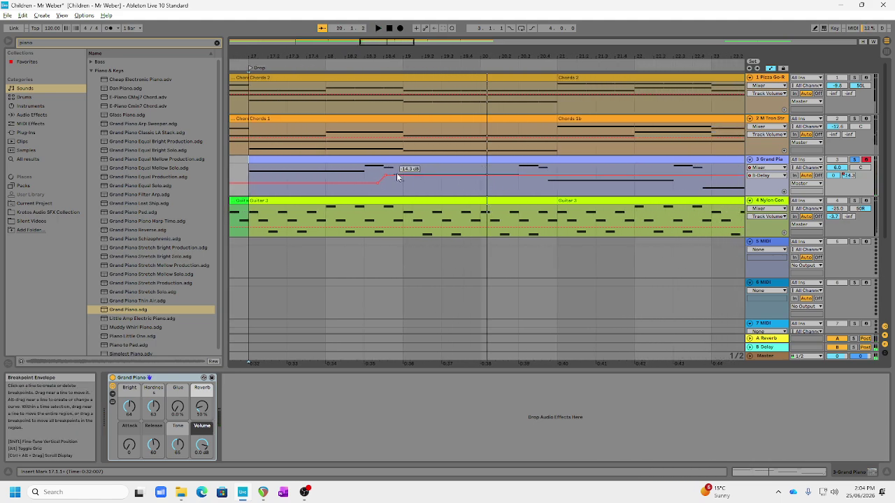
- Lower the delay send after the first peak to about -30 dB near bar 20.3, steepen the fall with a breakpoint near bar 19, and listen
{"action": "left_click_drag", "start_coordinate": [460, 177], "coordinate": [518, 186]}
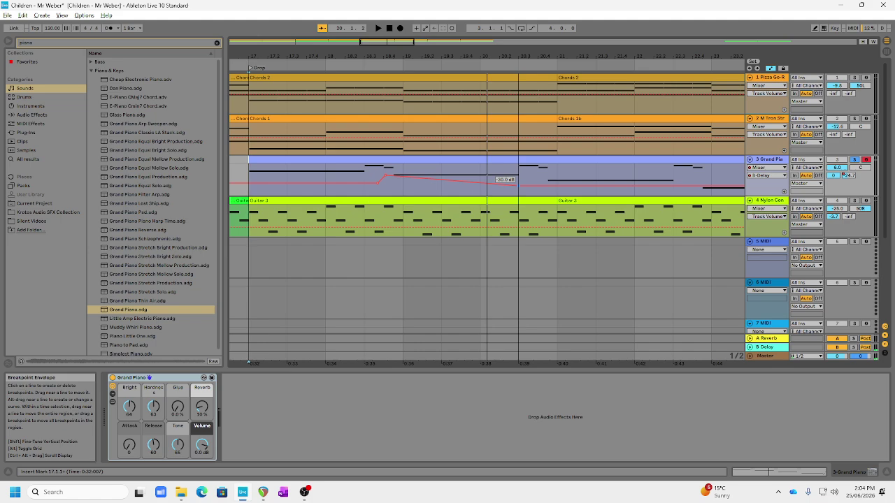
{"action": "key", "text": "space"}
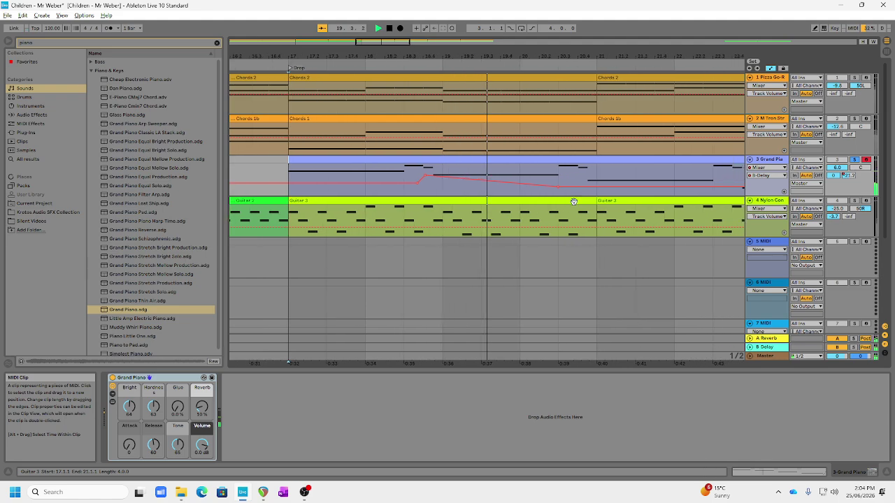
{"action": "key", "text": "space"}
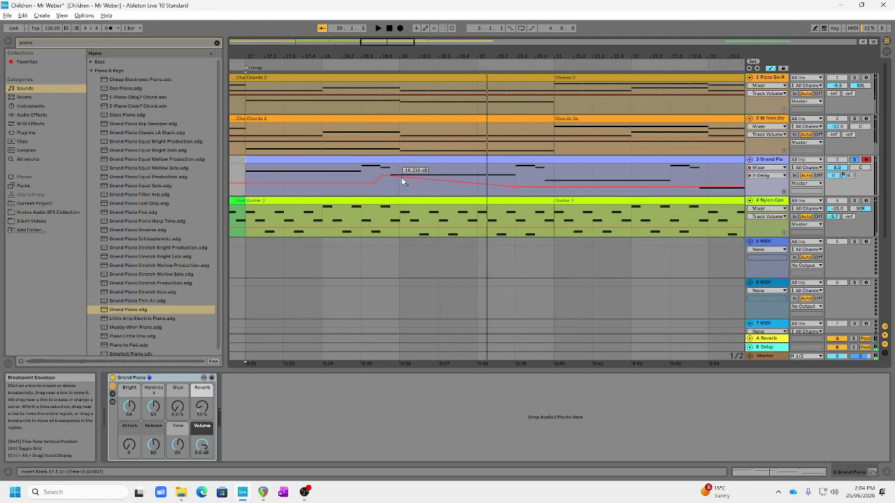
{"action": "mouse_move", "coordinate": [405, 180]}
{"action": "left_mouse_down"}
{"action": "mouse_move", "coordinate": [438, 185]}
{"action": "mouse_move", "coordinate": [406, 183]}
{"action": "left_mouse_up"}
{"action": "key", "text": "space"}
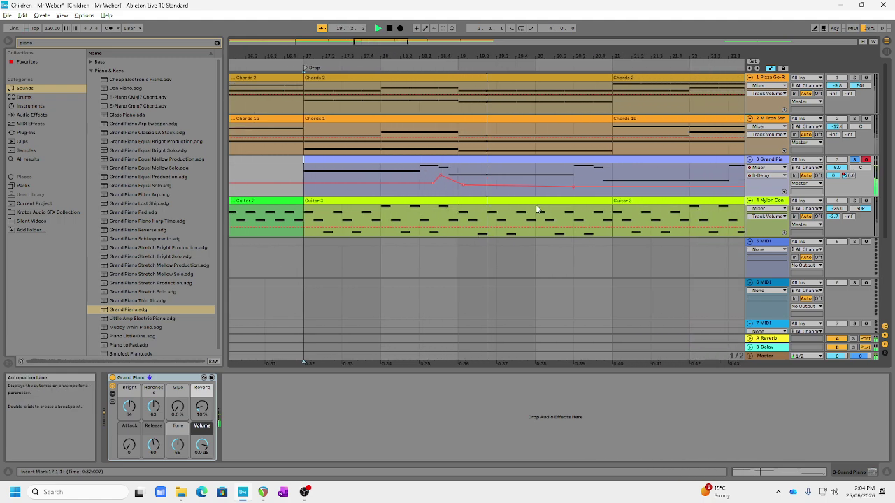
{"action": "key", "text": "space"}
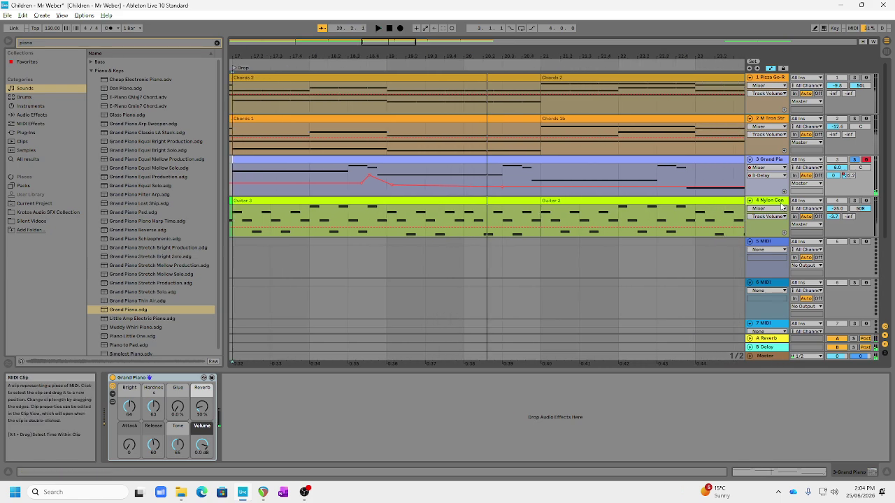
- Reduce the B Delay return's feedback to 75%, play the drop, and lower the first delay-send peak on the Grand Piano
{"action": "left_click", "coordinate": [766, 348]}
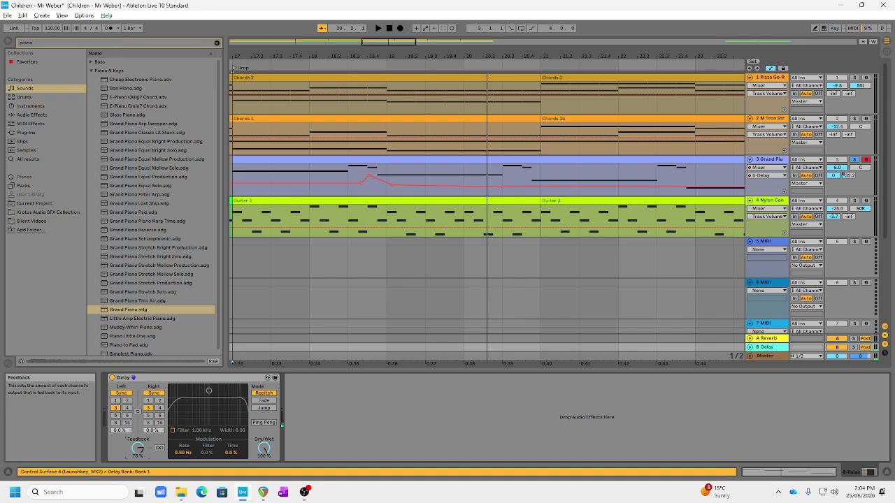
{"action": "key", "text": "space"}
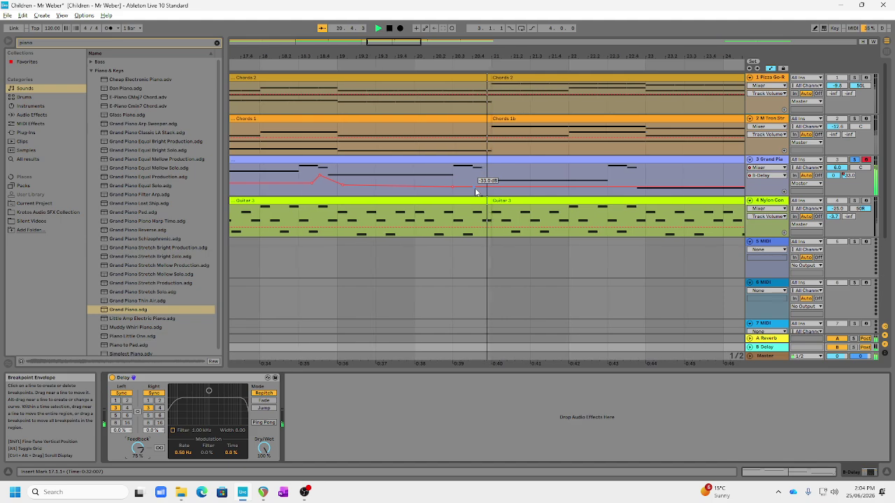
{"action": "key", "text": "space"}
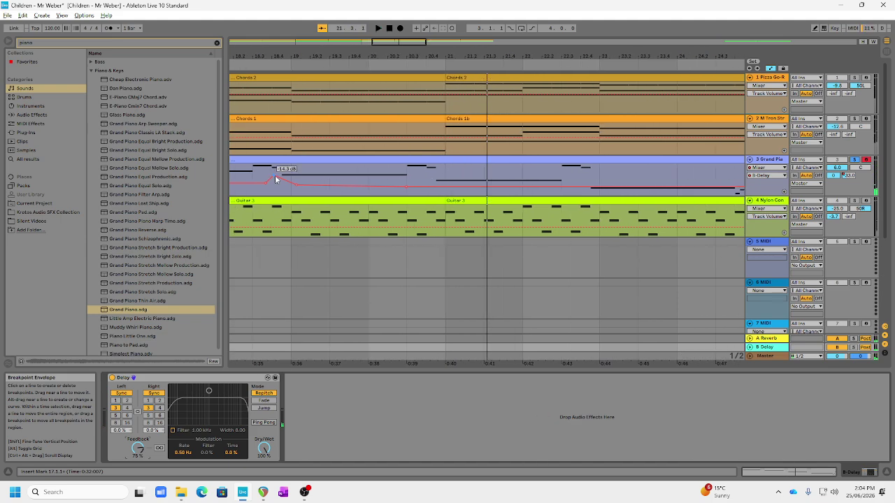
{"action": "key", "text": "space"}
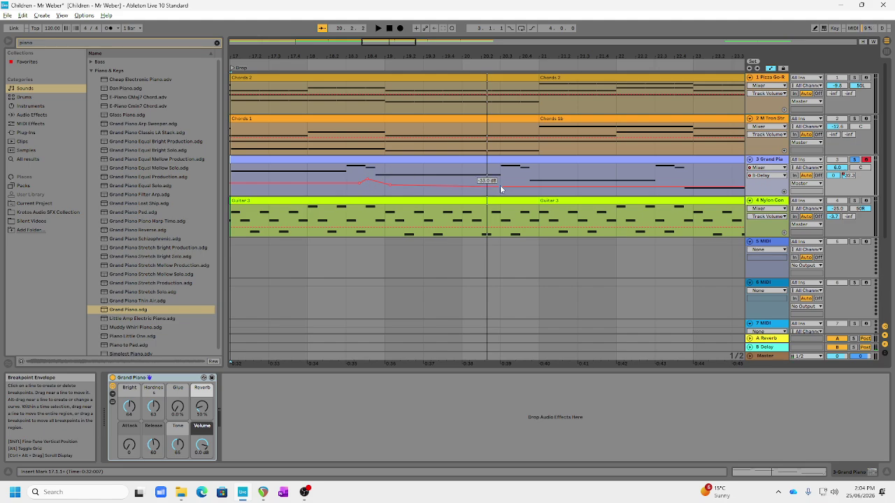
- Shape a second delay-send rise from -30 dB at bar 20.3 through about -27 dB to about -14 dB near bar 20.4
{"action": "left_click_drag", "start_coordinate": [500, 186], "coordinate": [500, 185]}
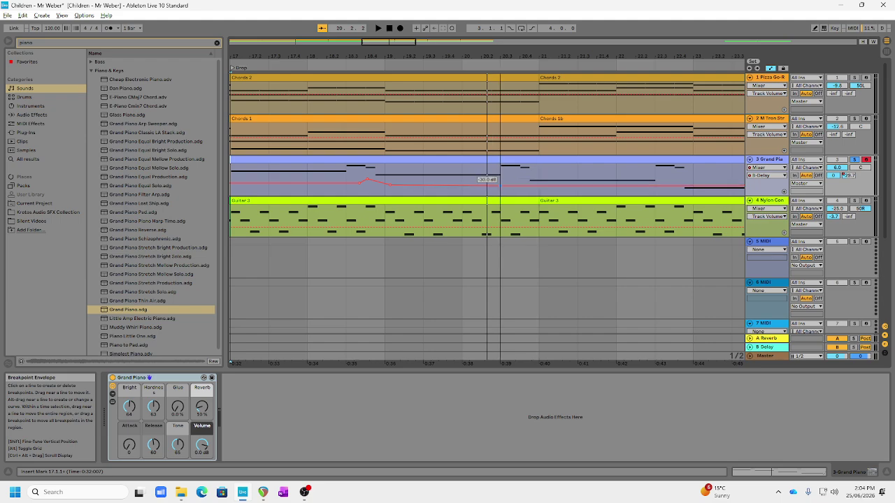
{"action": "left_click_drag", "start_coordinate": [512, 186], "coordinate": [512, 183]}
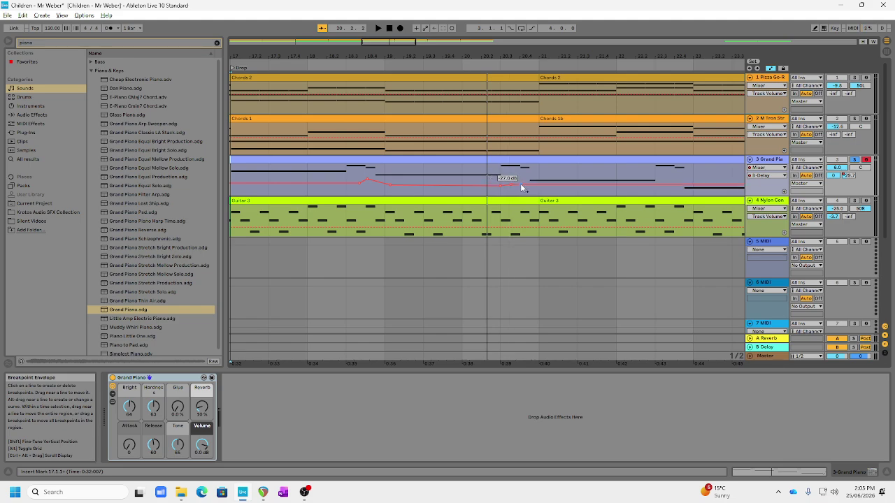
{"action": "left_click_drag", "start_coordinate": [524, 187], "coordinate": [524, 178]}
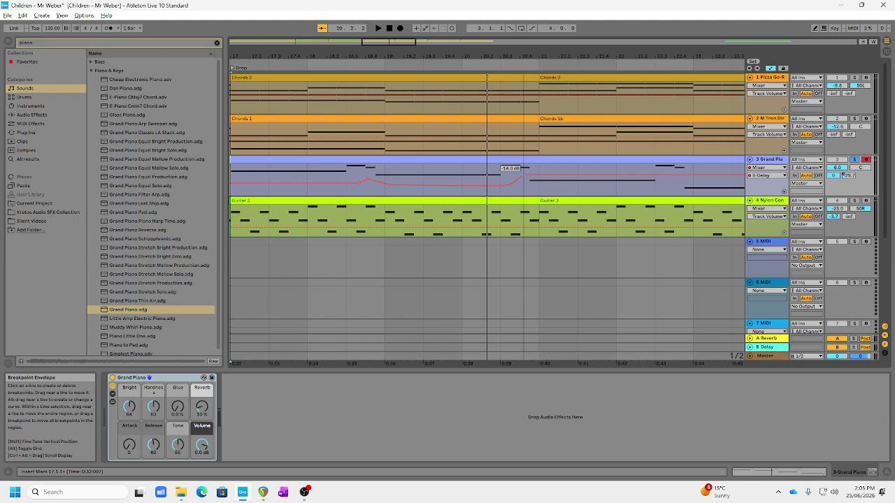
- Lower the second delay-send peak to about -19.7 dB, adjust the first peak to about -19 dB, and play the passage
{"action": "left_click_drag", "start_coordinate": [523, 178], "coordinate": [523, 179]}
{"action": "left_click_drag", "start_coordinate": [365, 180], "coordinate": [368, 178]}
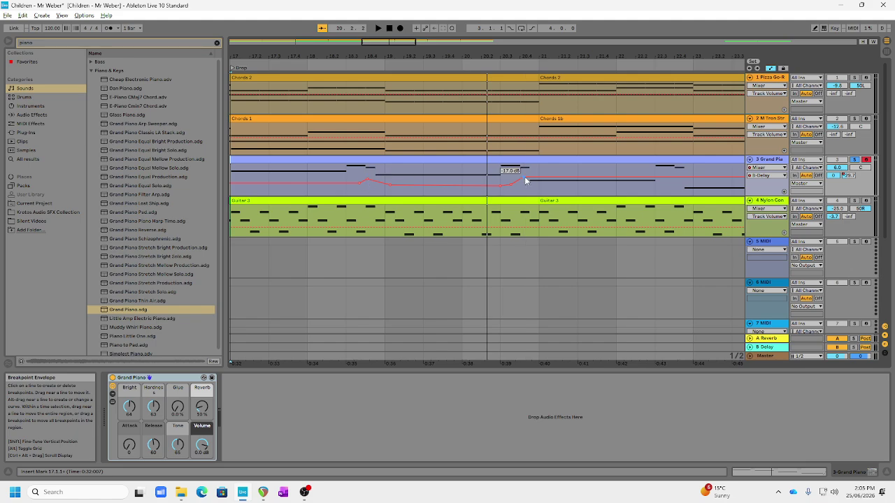
{"action": "key", "text": "space"}
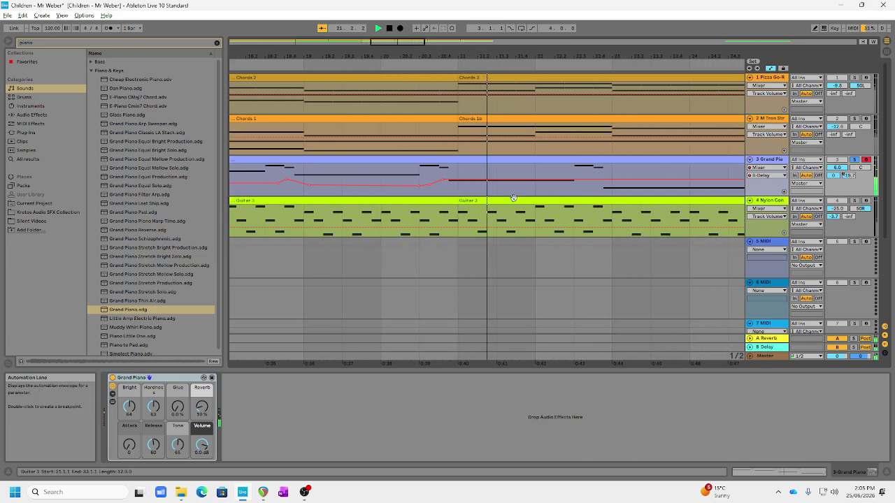
{"action": "key", "text": "space"}
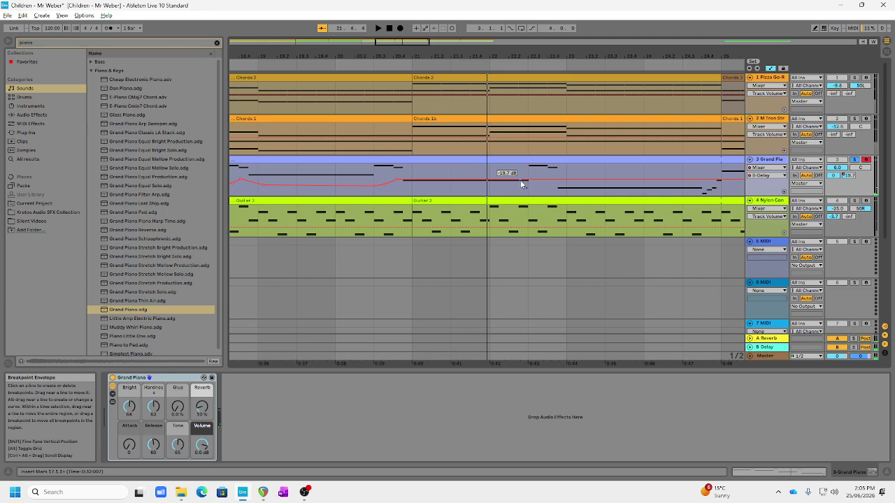
- Add delay-send dips near bars 22.3 and 24.3, rising back to about -19.7 dB and -18.5 dB respectively, and play from the Drop marker
{"action": "left_click_drag", "start_coordinate": [520, 180], "coordinate": [528, 186]}
{"action": "key", "text": "space"}
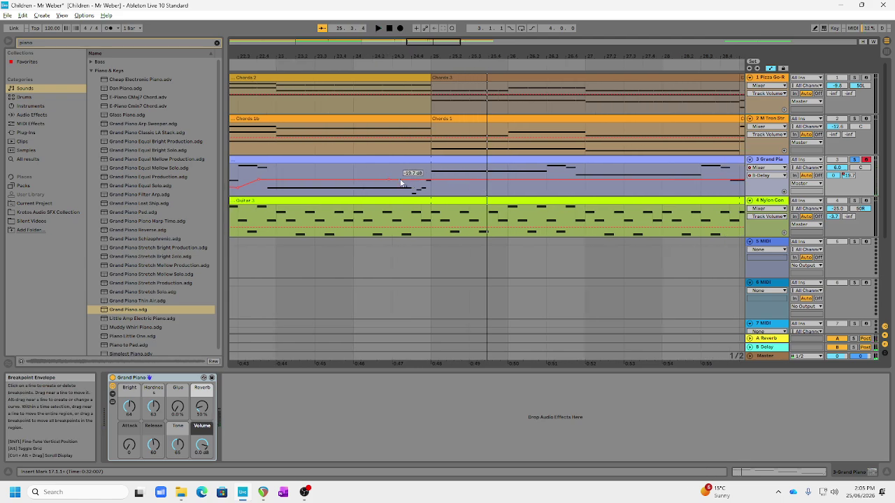
{"action": "left_click_drag", "start_coordinate": [387, 179], "coordinate": [428, 189]}
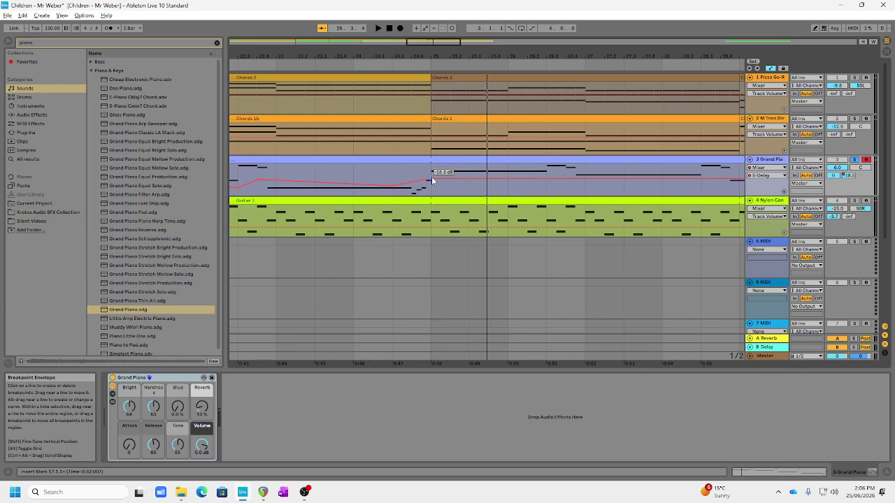
{"action": "key", "text": "space"}
{"action": "key", "text": "space"}
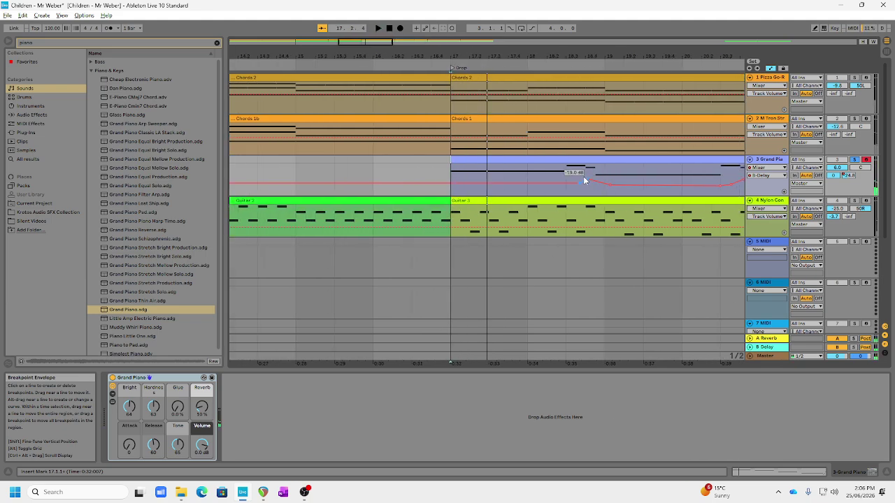
- Shorten the Grand Piano clip in the drop from its end so that it finishes at bar 25
{"action": "key", "text": "minus"}
{"action": "key", "text": "minus"}
{"action": "key", "text": "minus"}
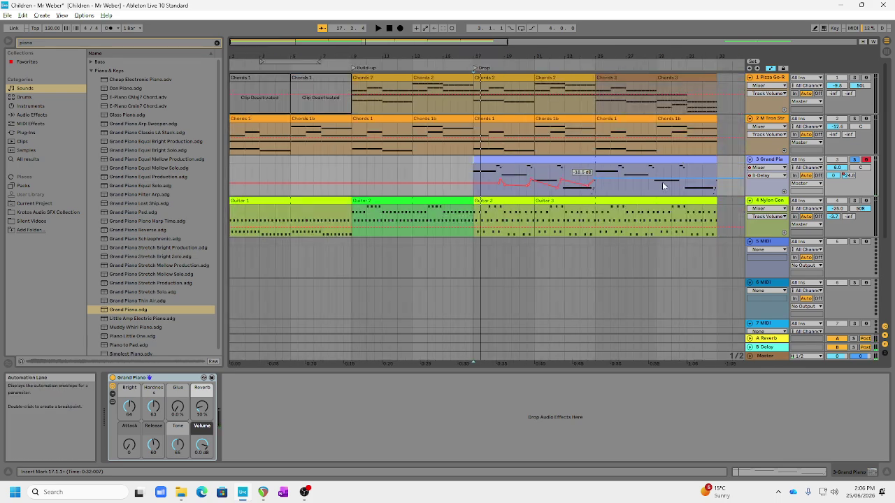
{"action": "scroll", "coordinate": [664, 183], "scroll_direction": "right", "scroll_amount": 5}
{"action": "left_click", "coordinate": [410, 160]}
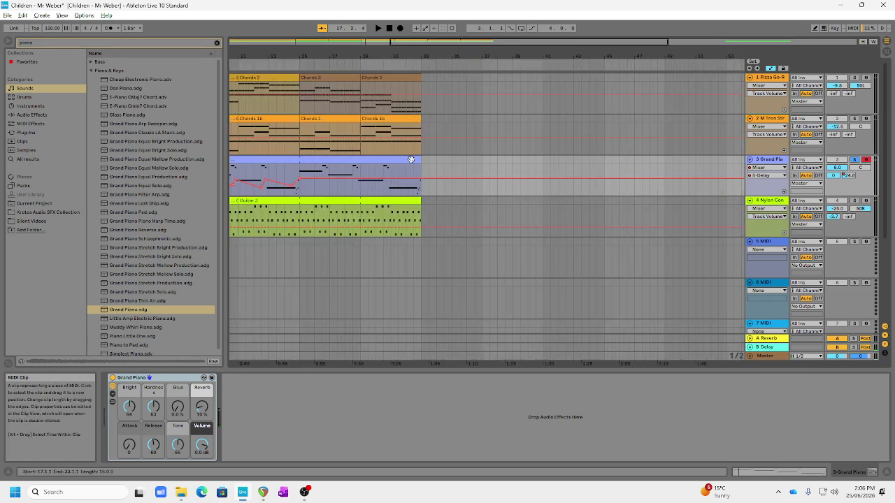
{"action": "left_click_drag", "start_coordinate": [420, 160], "coordinate": [318, 160]}
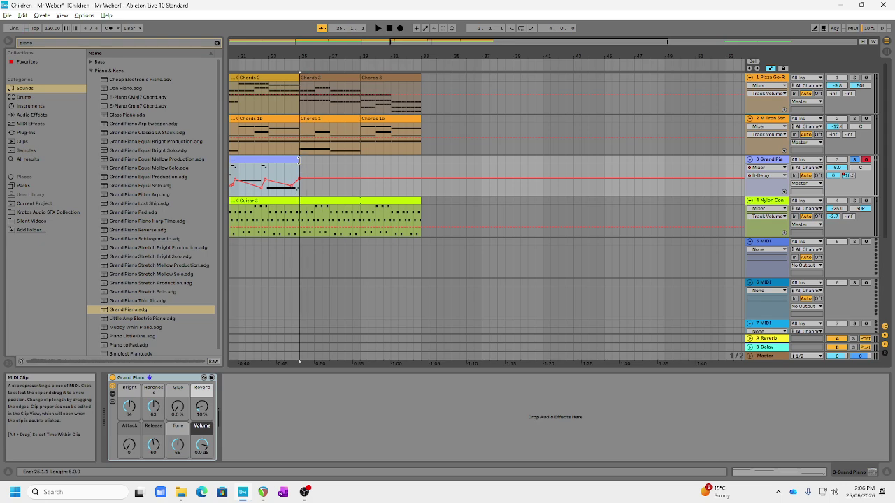
- Copy the Grand Piano's delay-send automation from bars 17 to 25 and place the copy starting at bar 25
{"action": "scroll", "coordinate": [332, 167], "scroll_direction": "left", "scroll_amount": 2}
{"action": "left_click", "coordinate": [330, 160]}
{"action": "left_click_drag", "start_coordinate": [414, 173], "coordinate": [293, 176]}
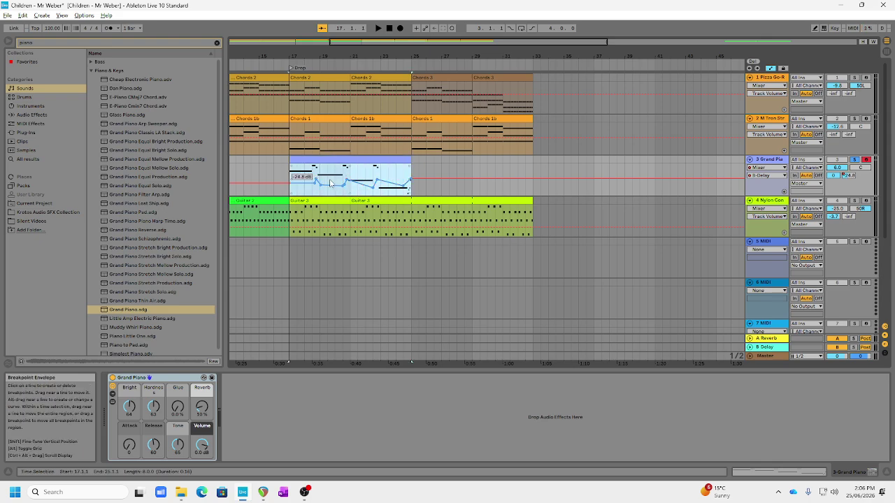
{"action": "left_click", "coordinate": [412, 170]}
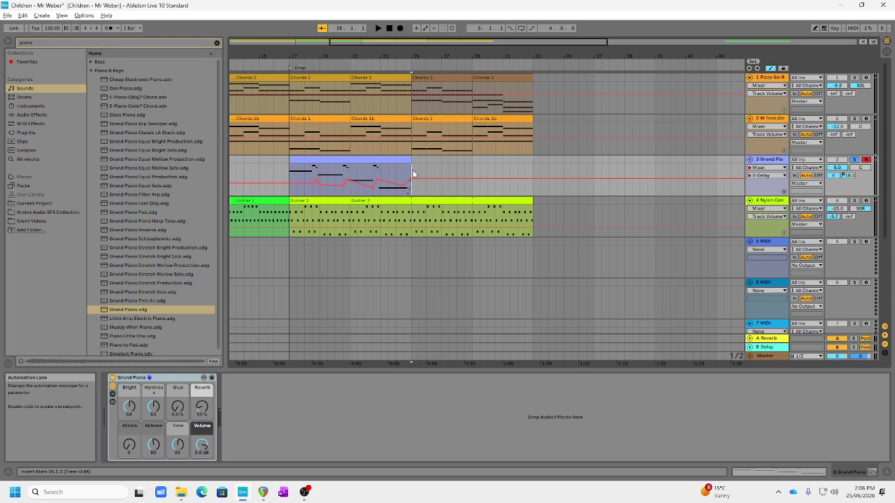
{"action": "key", "text": "ctrl+d"}
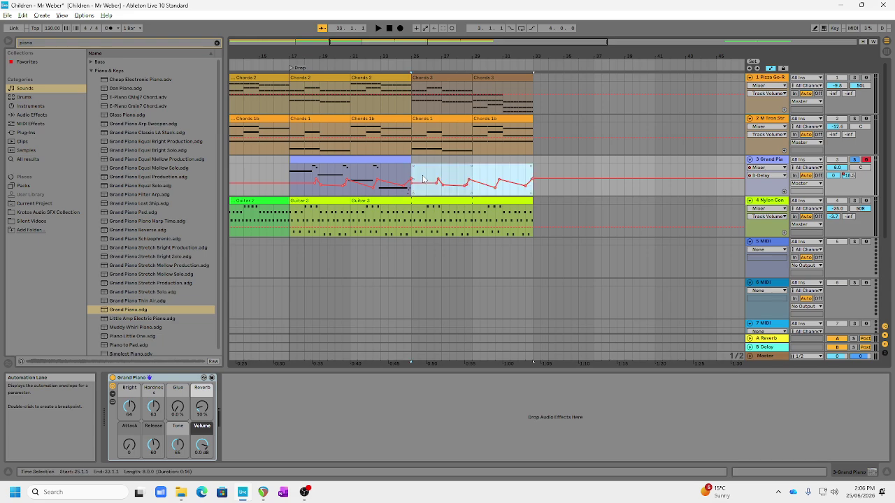
- Copy the eight-bar Grand Piano clip at bar 17 and paste it at bar 25 over the repeated automation
{"action": "left_click", "coordinate": [389, 161]}
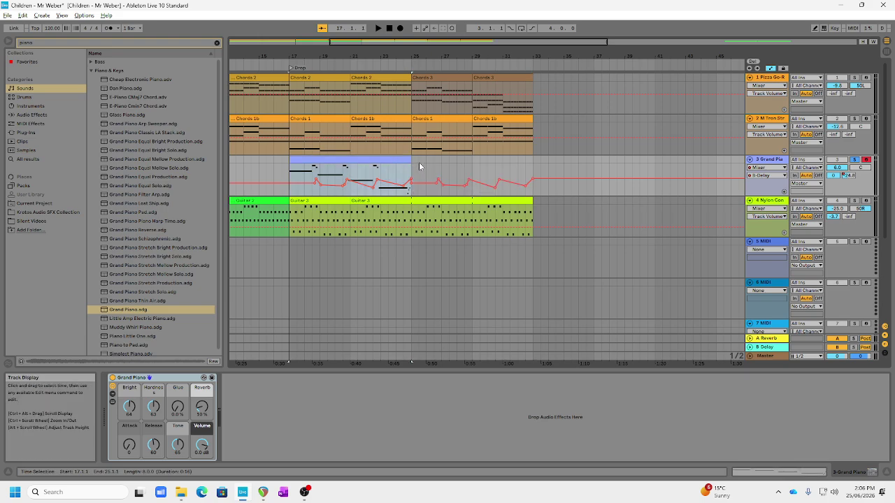
{"action": "left_click", "coordinate": [413, 166]}
{"action": "key", "text": "ctrl+v"}
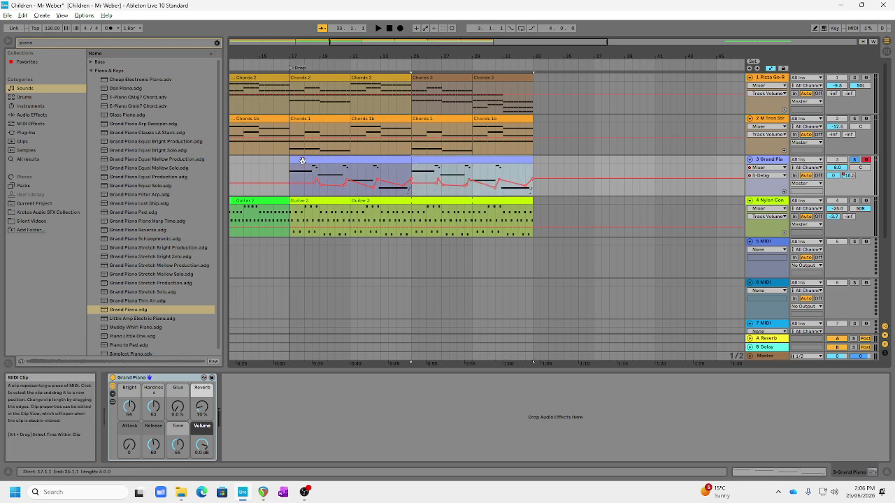
- Play the arrangement from the Drop marker at bar 17, solo the Grand Piano near the end, and stop playback
{"action": "left_click", "coordinate": [290, 174]}
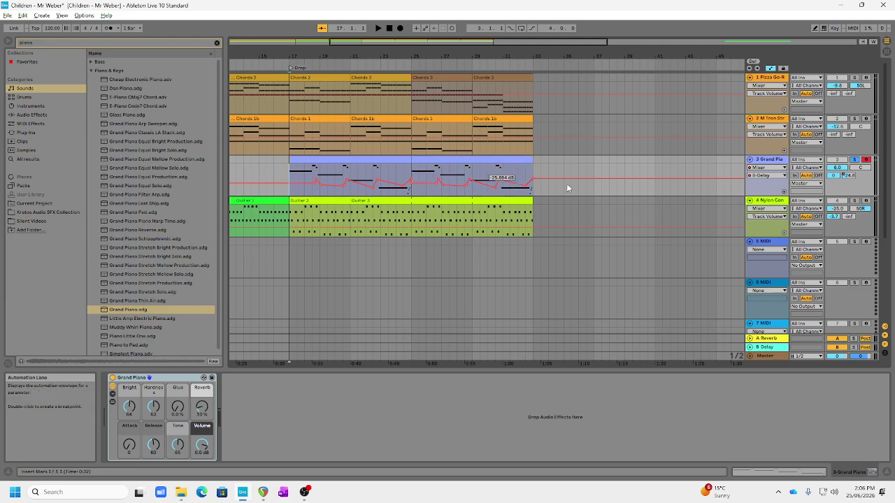
{"action": "key", "text": "space"}
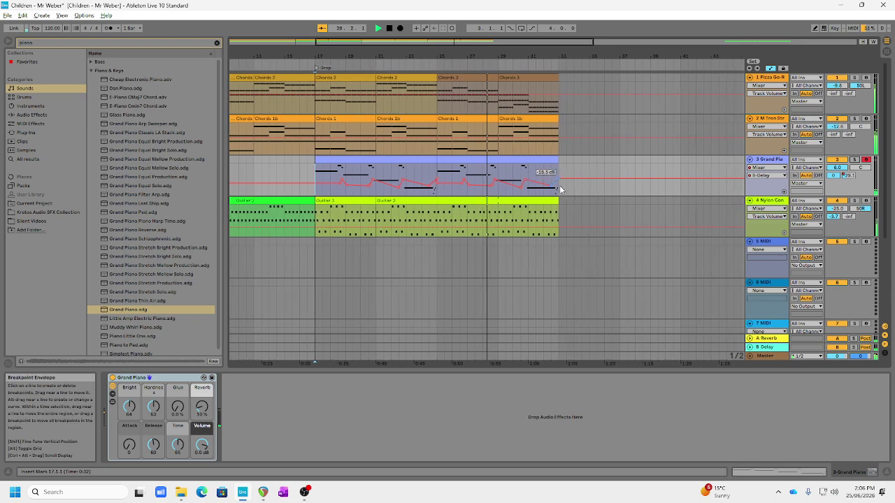
{"action": "left_click", "coordinate": [854, 160]}
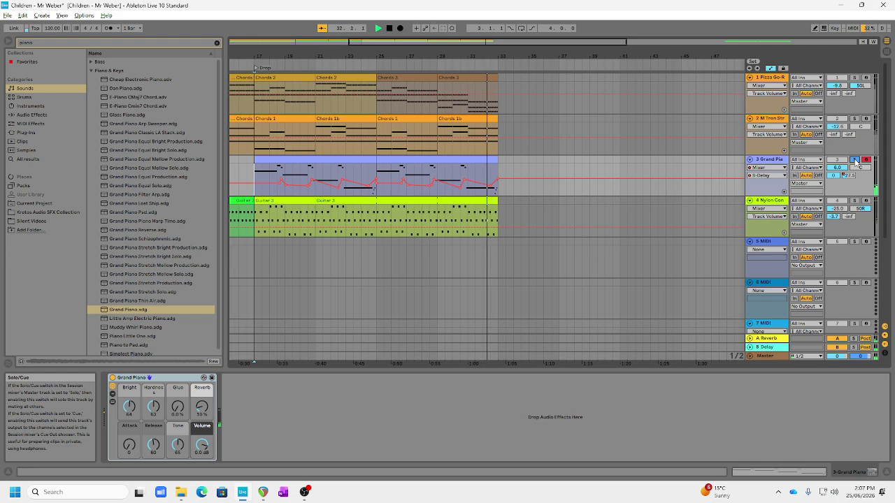
{"action": "key", "text": "space"}
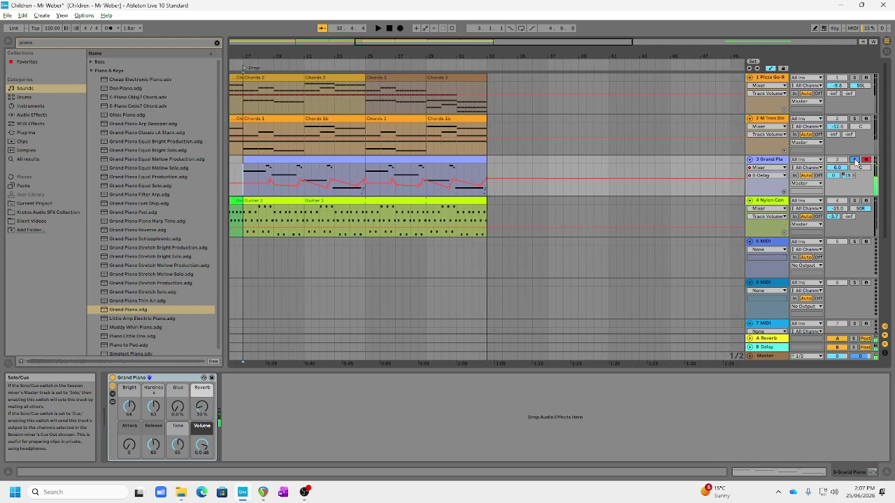